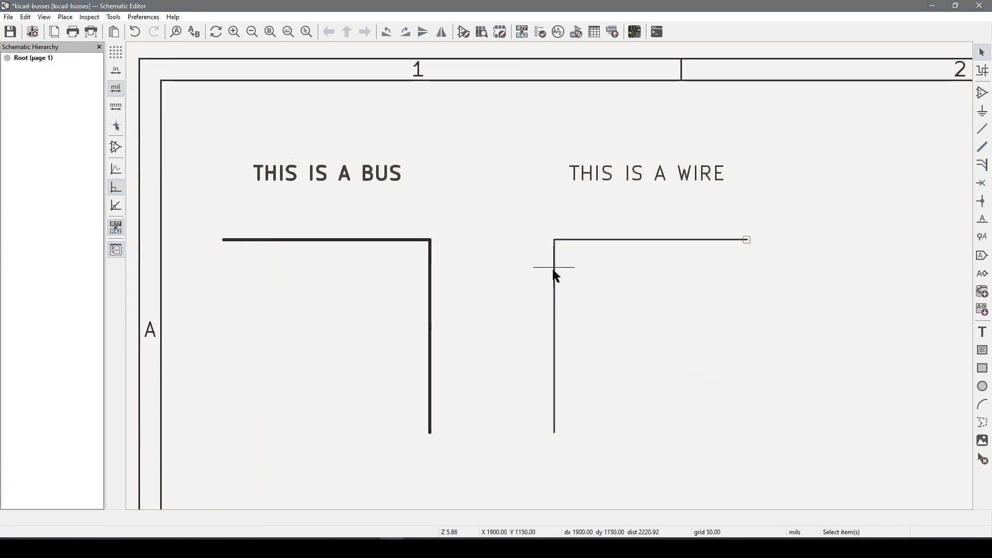
Branch wires from the vertical wire across to the bus and check the unnamed bus's unfold options
{"action": "left_click", "coordinate": [554, 269]}
{"action": "key", "text": "w"}
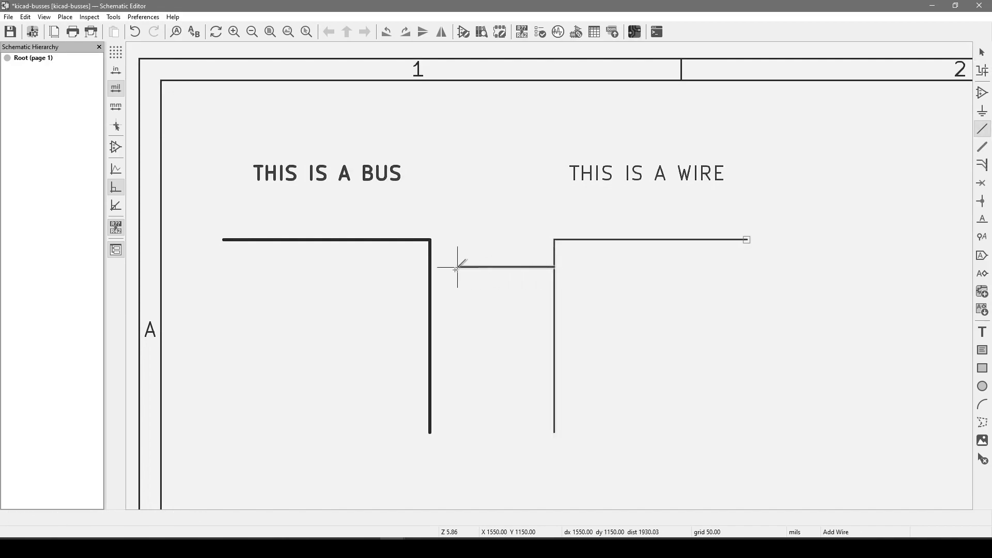
{"action": "double_click", "coordinate": [430, 268]}
{"action": "key", "text": "Insert"}
{"action": "key", "text": "Insert"}
{"action": "key", "text": "Insert"}
{"action": "key", "text": "Insert"}
{"action": "key", "text": "Insert"}
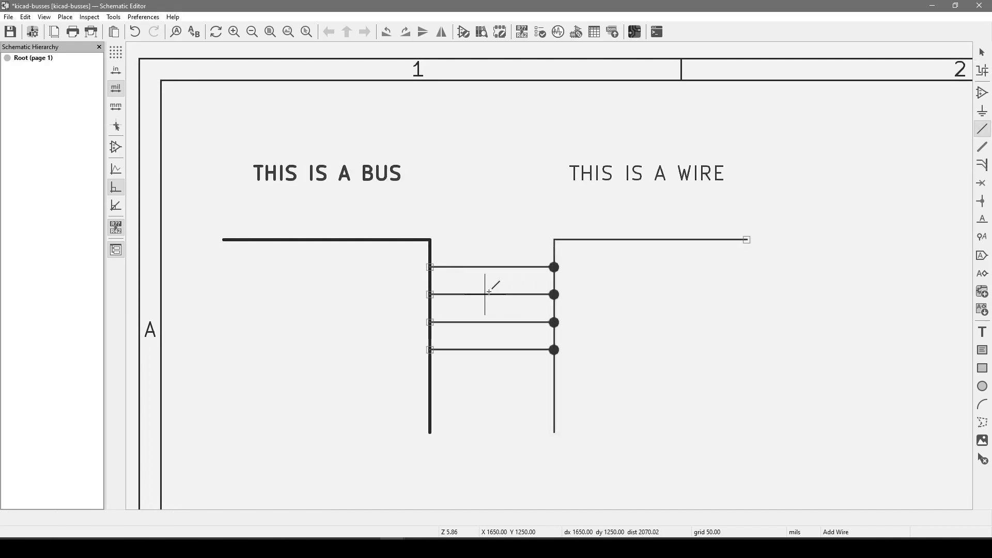
{"action": "key", "text": "Escape"}
{"action": "right_click", "coordinate": [387, 243]}
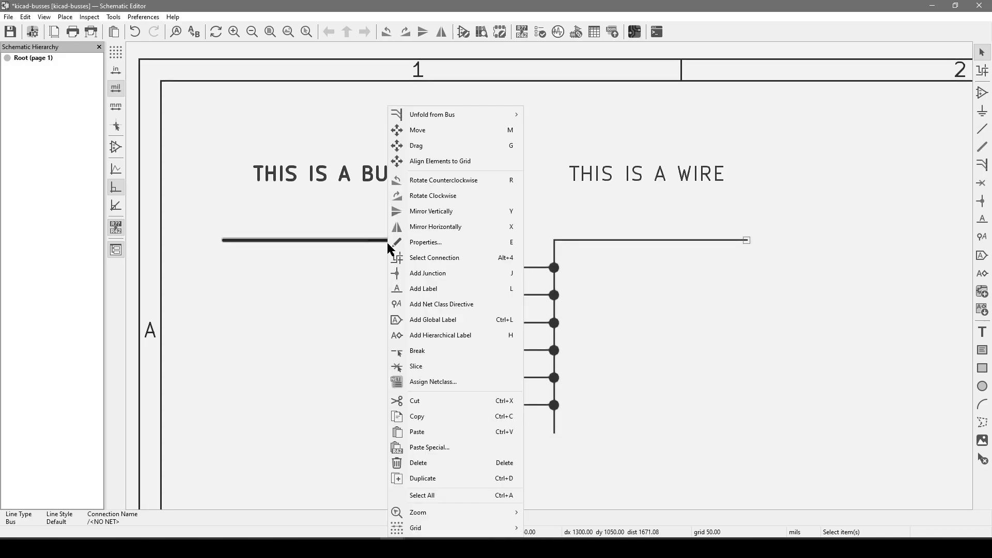
{"action": "mouse_move", "coordinate": [447, 115]}
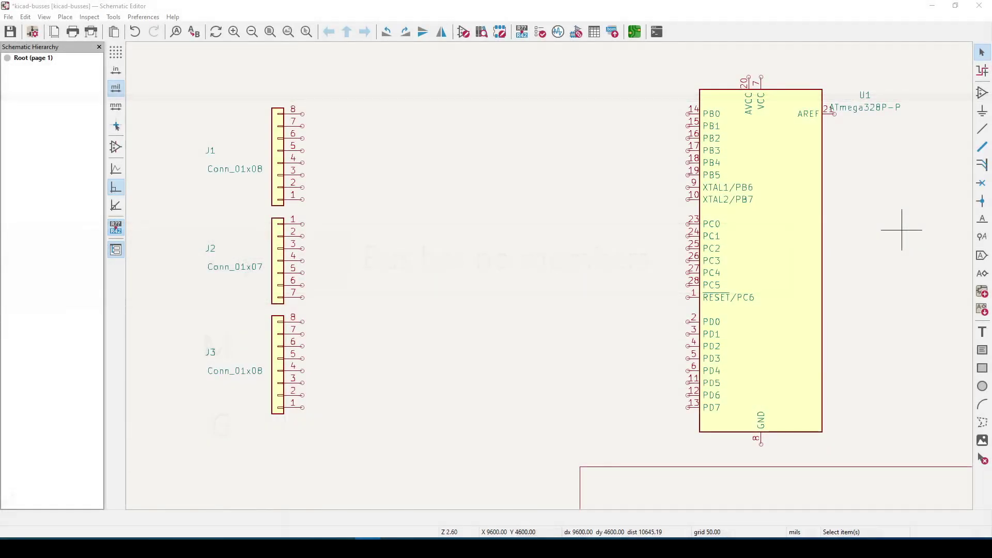
Draw U-shaped buses from beside J1 to the PB pins and from J2 to the PC pins
{"action": "left_click", "coordinate": [713, 66]}
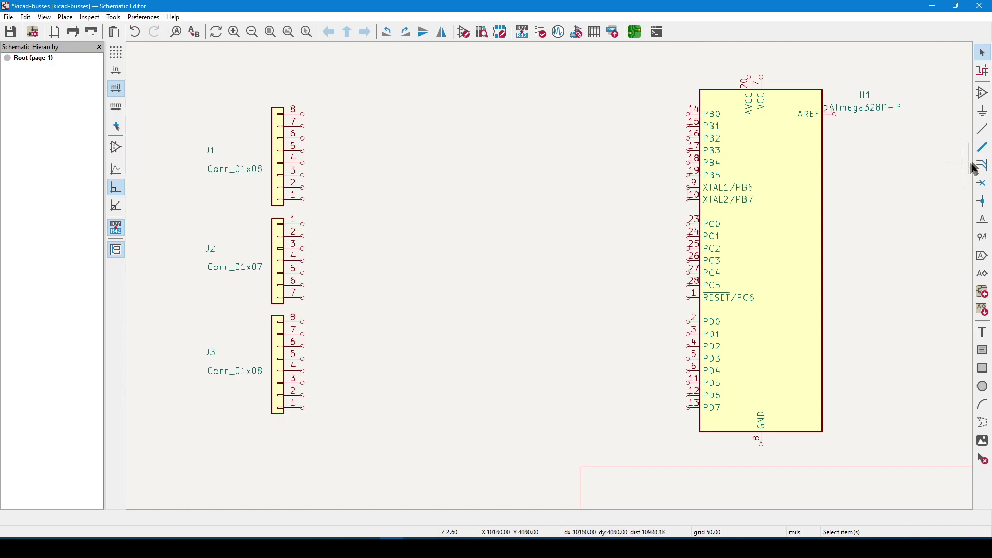
{"action": "left_click", "coordinate": [985, 151]}
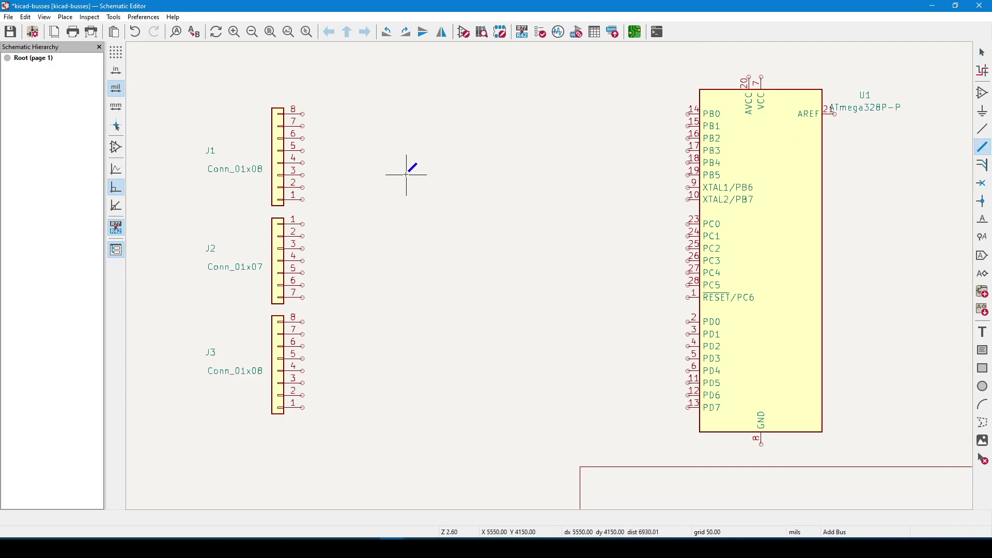
{"action": "left_click", "coordinate": [389, 199]}
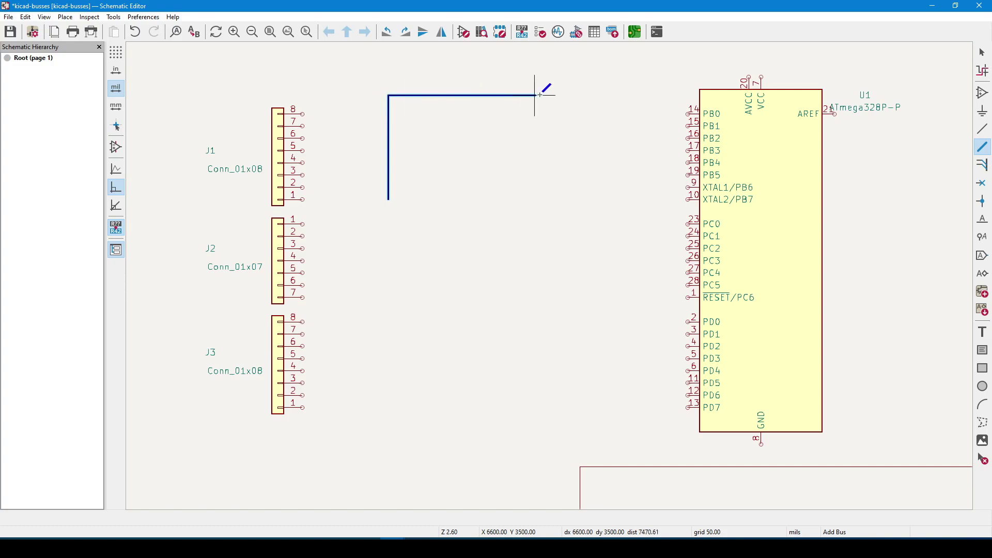
{"action": "left_click", "coordinate": [603, 95]}
{"action": "double_click", "coordinate": [609, 193]}
{"action": "left_click", "coordinate": [388, 304]}
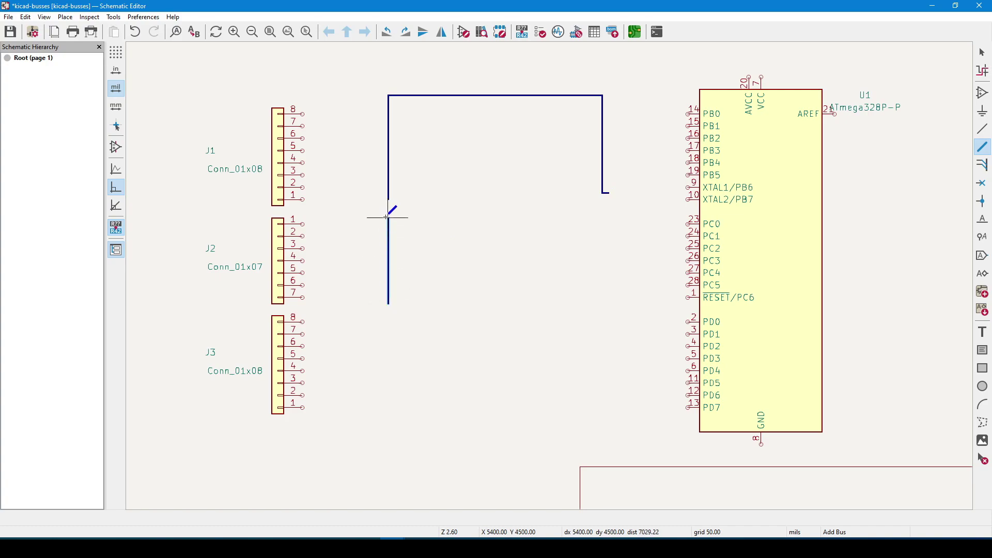
{"action": "left_click", "coordinate": [389, 217]}
{"action": "left_click", "coordinate": [603, 217]}
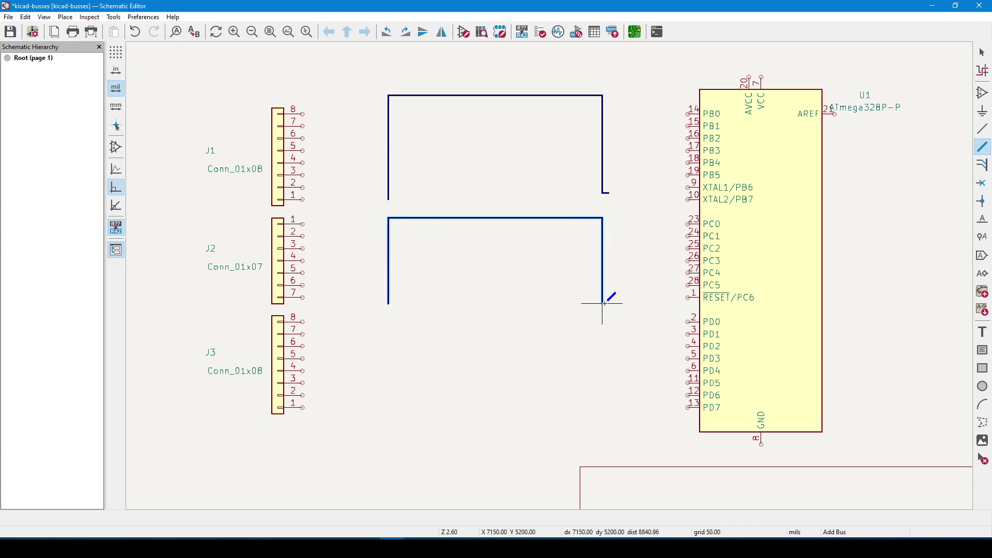
{"action": "double_click", "coordinate": [603, 304]}
Draw the third bus from beside J3 to the PD pins and save the schematic
{"action": "left_click", "coordinate": [388, 413]}
{"action": "left_click", "coordinate": [388, 316]}
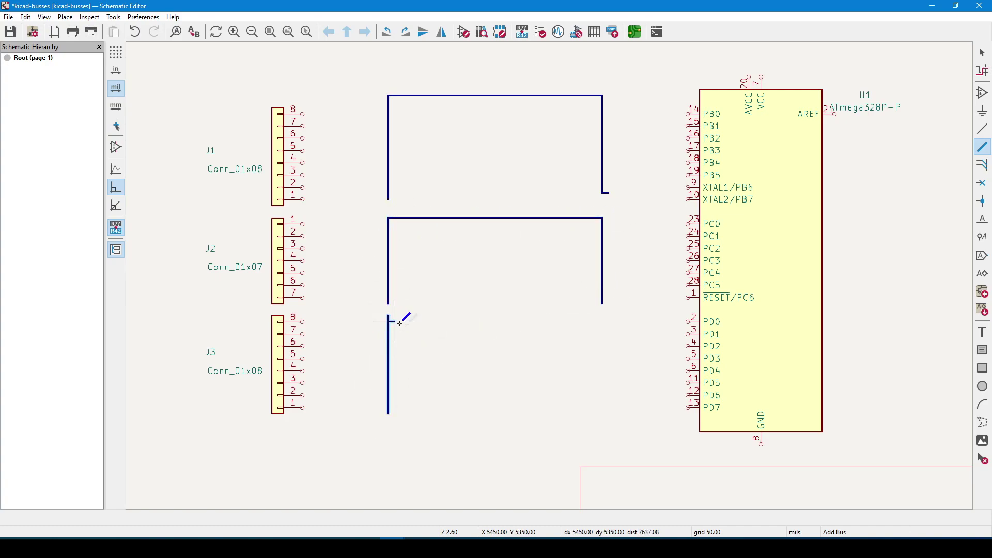
{"action": "left_click", "coordinate": [609, 321]}
{"action": "double_click", "coordinate": [609, 408]}
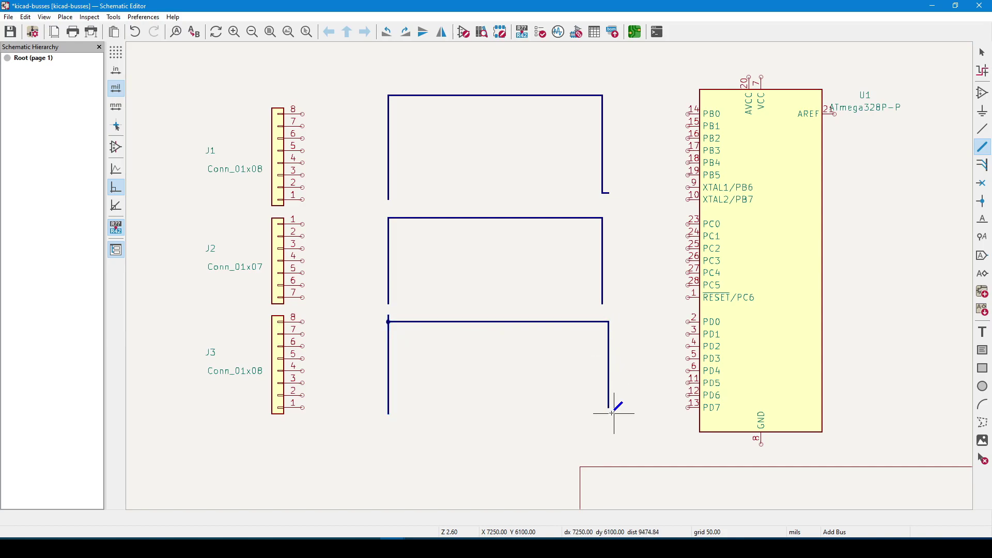
{"action": "key", "text": "ctrl+s"}
{"action": "left_click", "coordinate": [982, 219]}
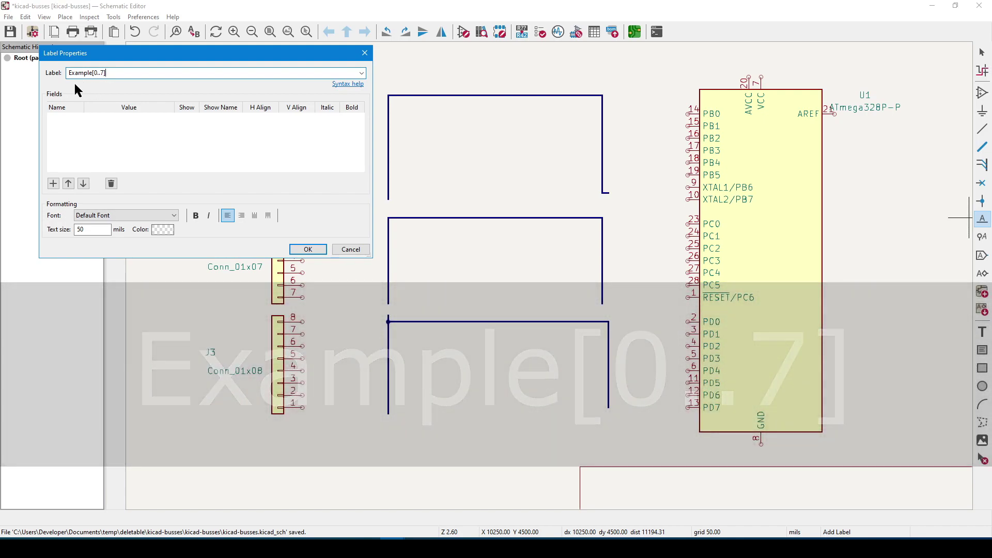
Confirm the Example[0..7] label text and place it on the top bus
{"action": "left_click", "coordinate": [306, 250]}
{"action": "left_click", "coordinate": [457, 96]}
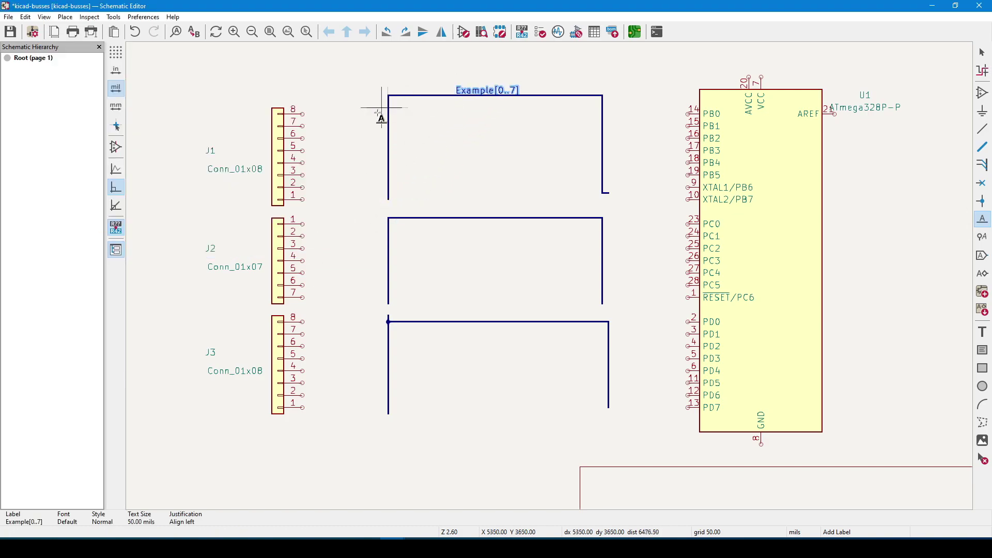
Unfold Example0 from the top bus toward J1 and PB0, then raise the middle bus's top run slightly
{"action": "right_click", "coordinate": [389, 121]}
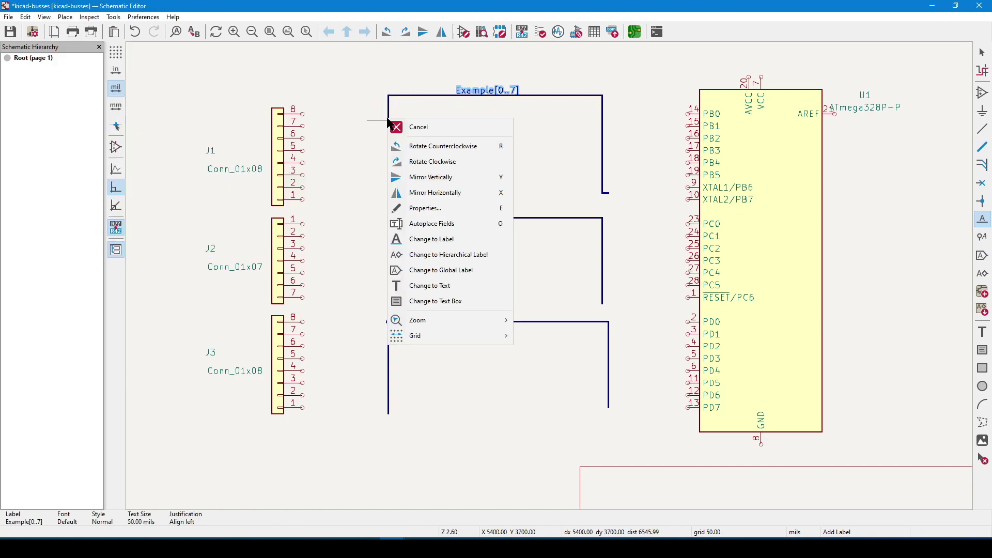
{"action": "left_click", "coordinate": [392, 124]}
{"action": "right_click", "coordinate": [390, 122]}
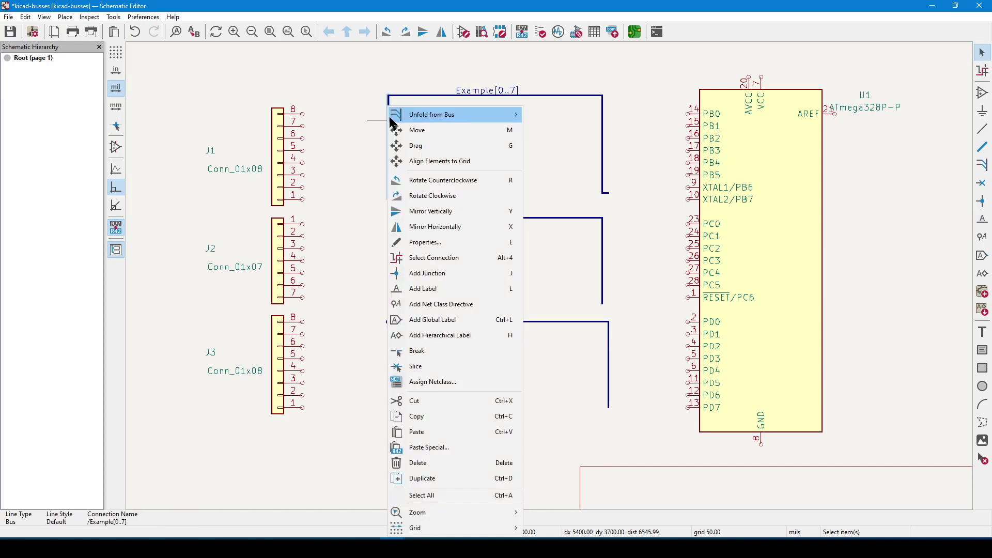
{"action": "mouse_move", "coordinate": [401, 122]}
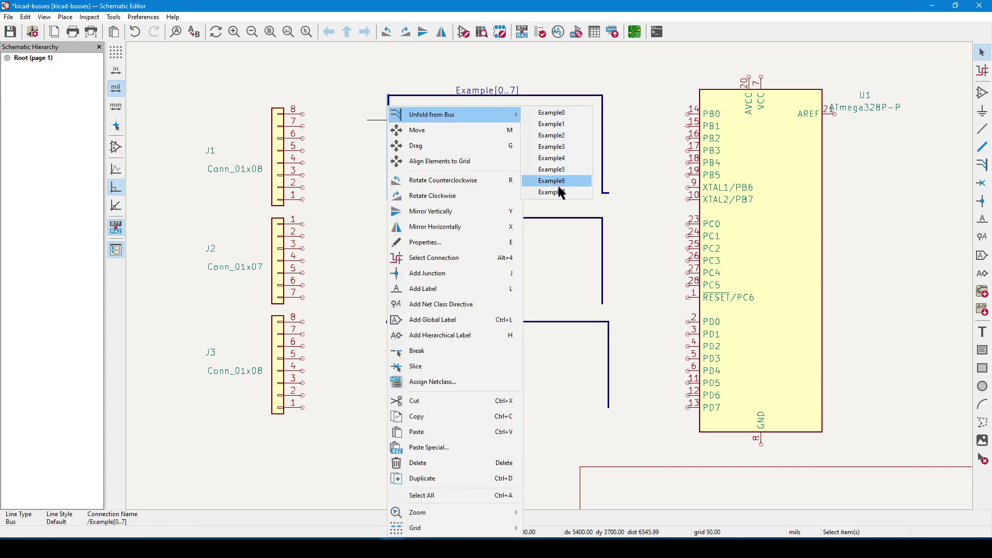
{"action": "left_click", "coordinate": [561, 118]}
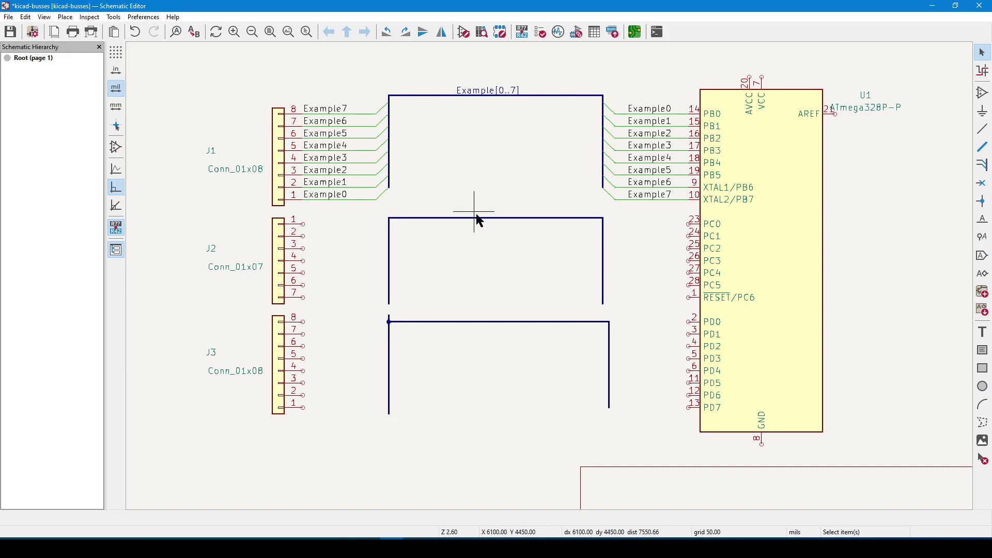
{"action": "mouse_move", "coordinate": [480, 225]}
{"action": "left_mouse_down"}
{"action": "mouse_move", "coordinate": [395, 221]}
{"action": "mouse_move", "coordinate": [465, 221]}
{"action": "left_mouse_up"}
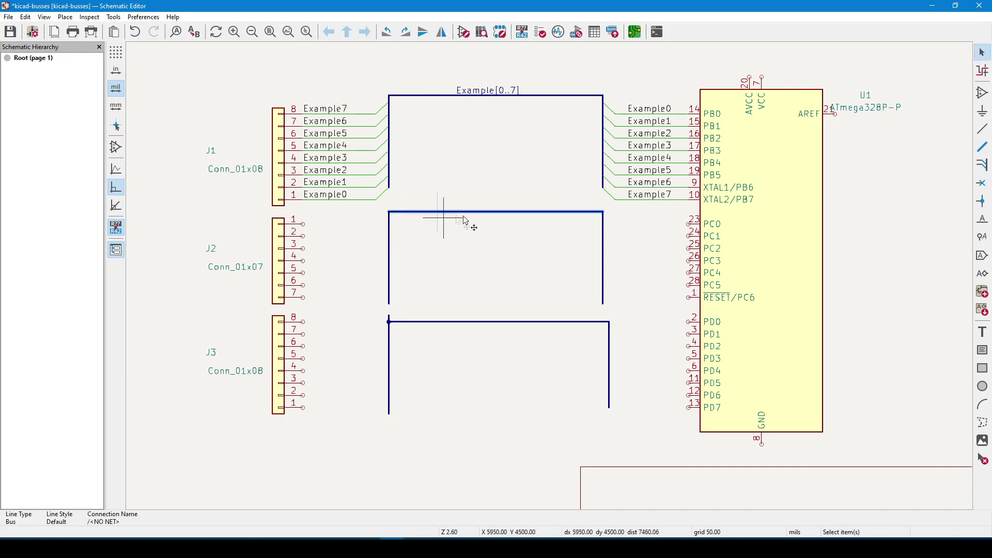
Place the group label {nRST temperature speed BUZZER feedBack RMP direction} on the middle bus
{"action": "left_click", "coordinate": [985, 225]}
{"action": "left_click", "coordinate": [471, 162]}
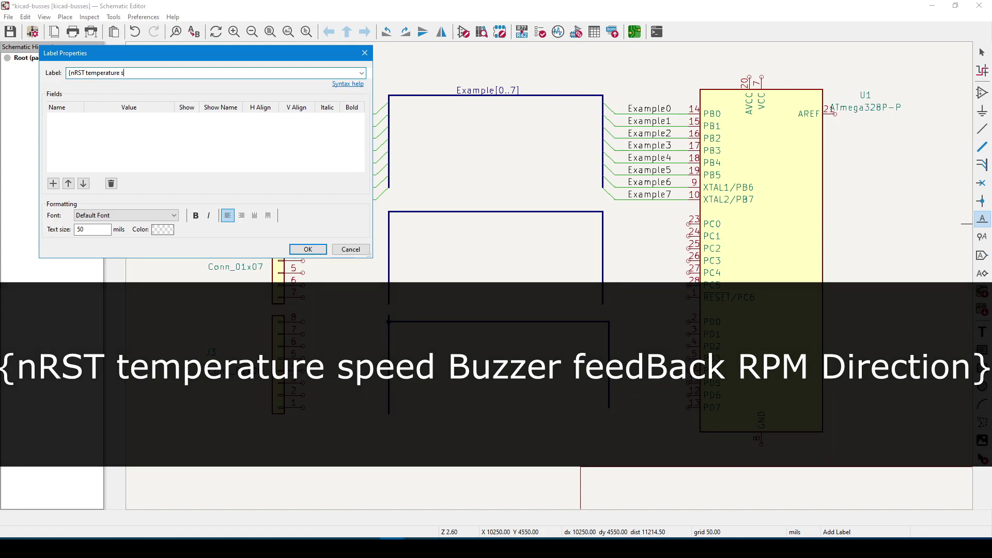
{"action": "type", "text": "B"}
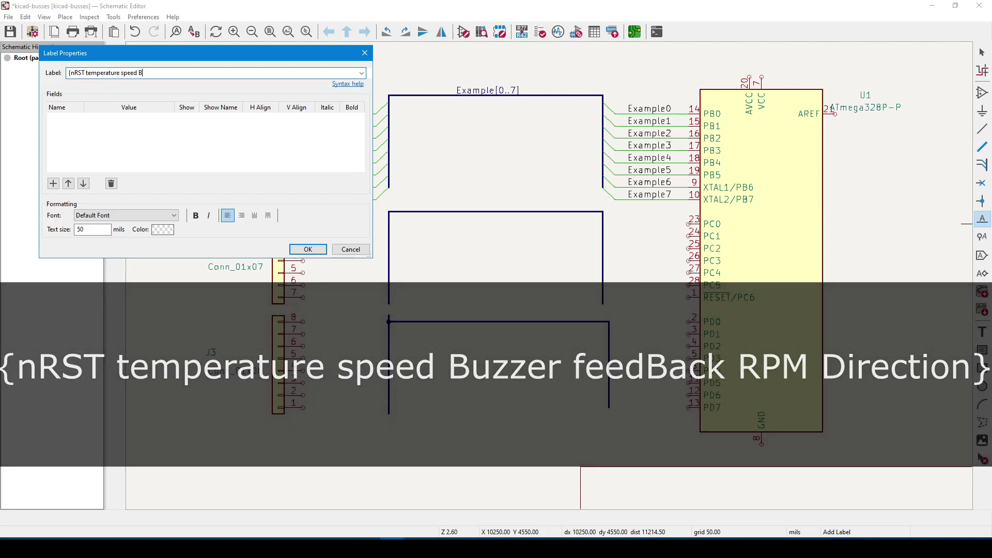
{"action": "type", "text": "UZZER fee"}
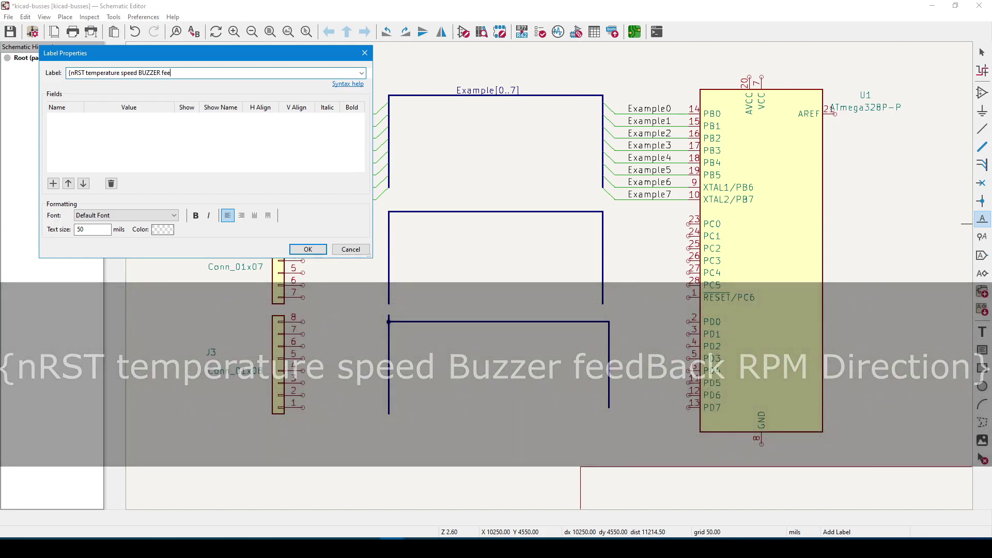
{"action": "type", "text": "dBack RMP direction"}
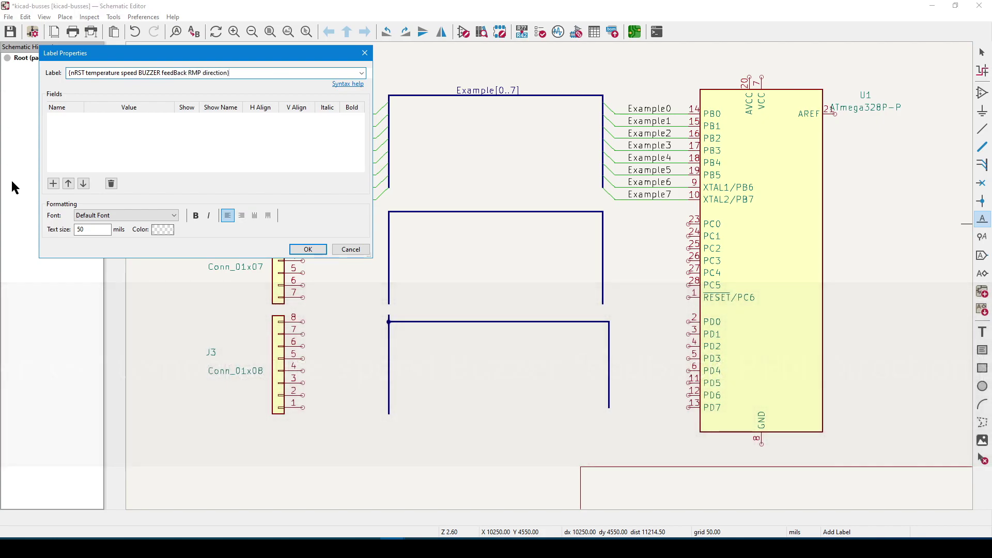
{"action": "key", "text": "Return"}
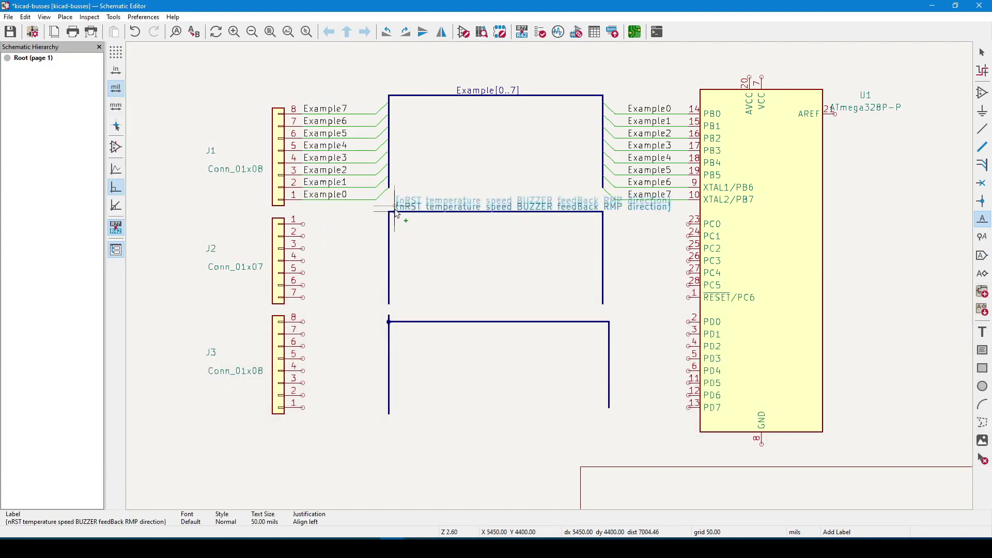
{"action": "left_click", "coordinate": [390, 212]}
{"action": "right_click", "coordinate": [391, 234]}
Unfold one member net, then prefix the middle bus label with myPrefix
{"action": "mouse_move", "coordinate": [426, 118]}
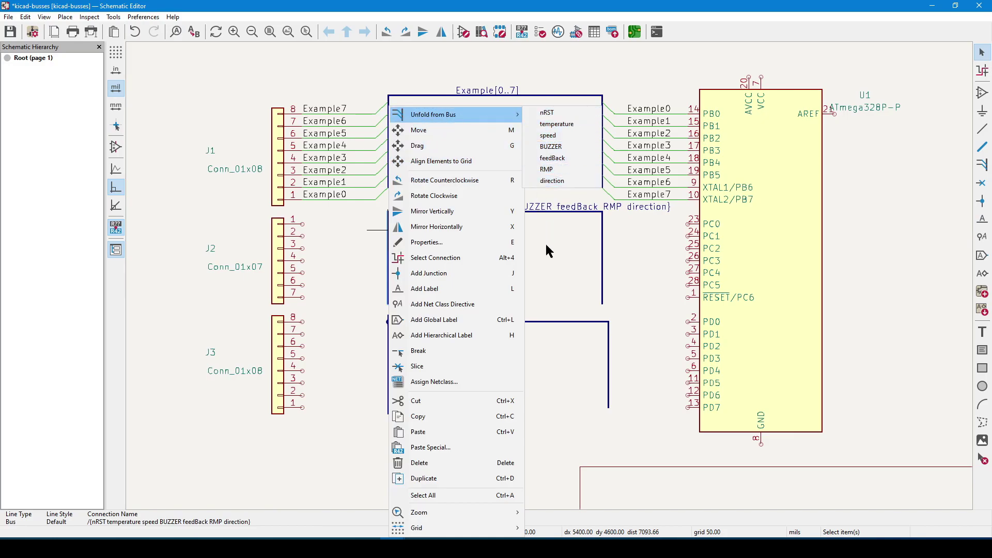
{"action": "left_click", "coordinate": [555, 124]}
{"action": "double_click", "coordinate": [522, 208]}
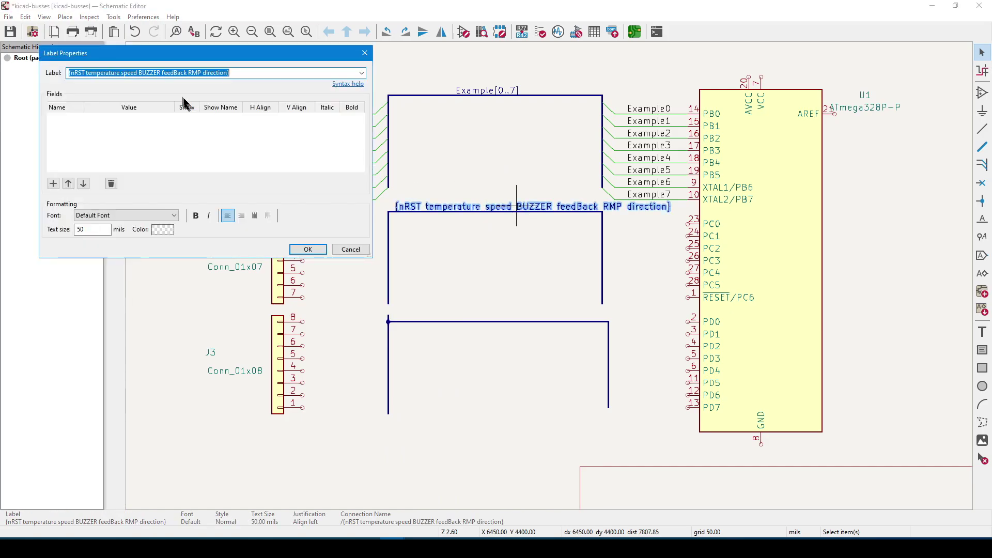
{"action": "left_click", "coordinate": [115, 73]}
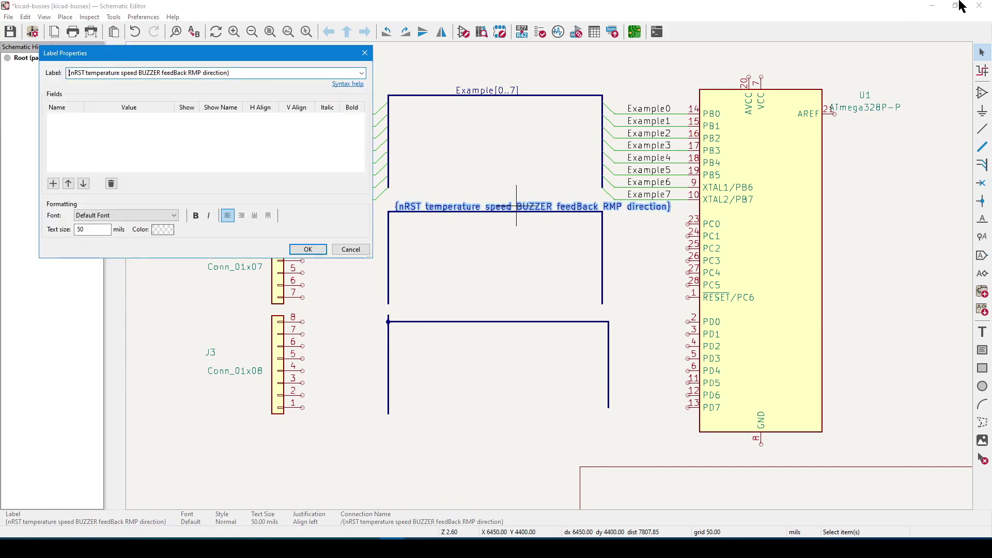
{"action": "type", "text": "myPrefix"}
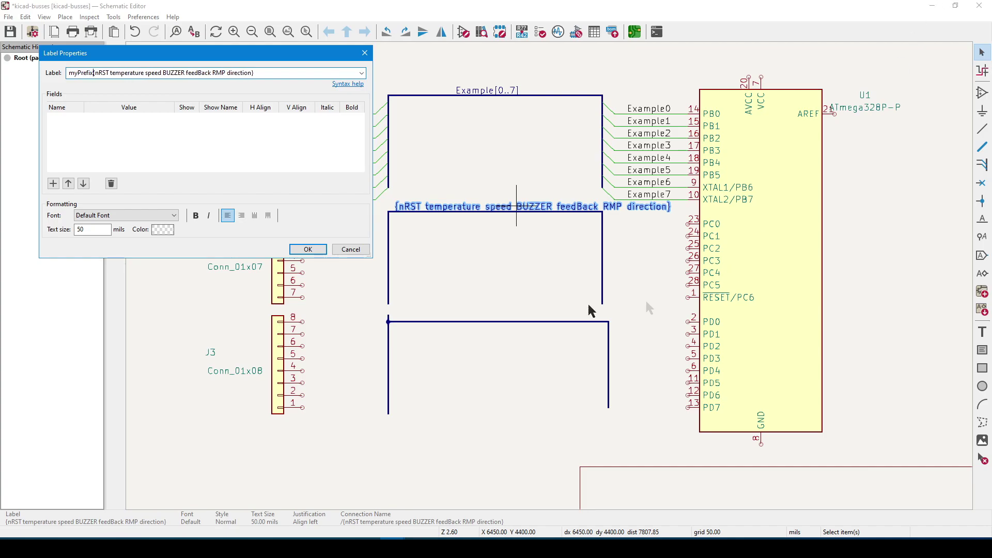
{"action": "left_click", "coordinate": [308, 250]}
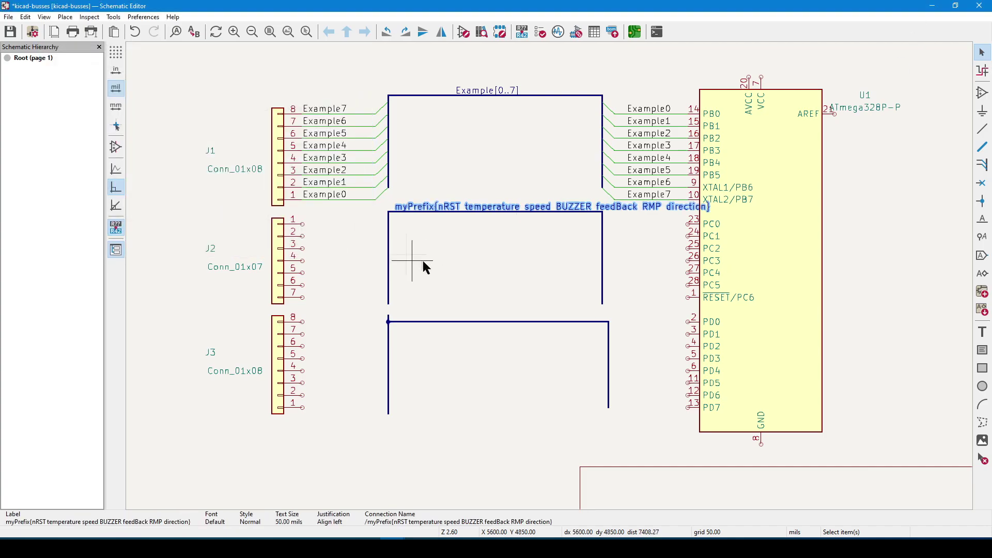
Unfold the myPrefix nets from the middle bus to J2's pins and U1's port C pins
{"action": "right_click", "coordinate": [391, 264]}
{"action": "mouse_move", "coordinate": [413, 119]}
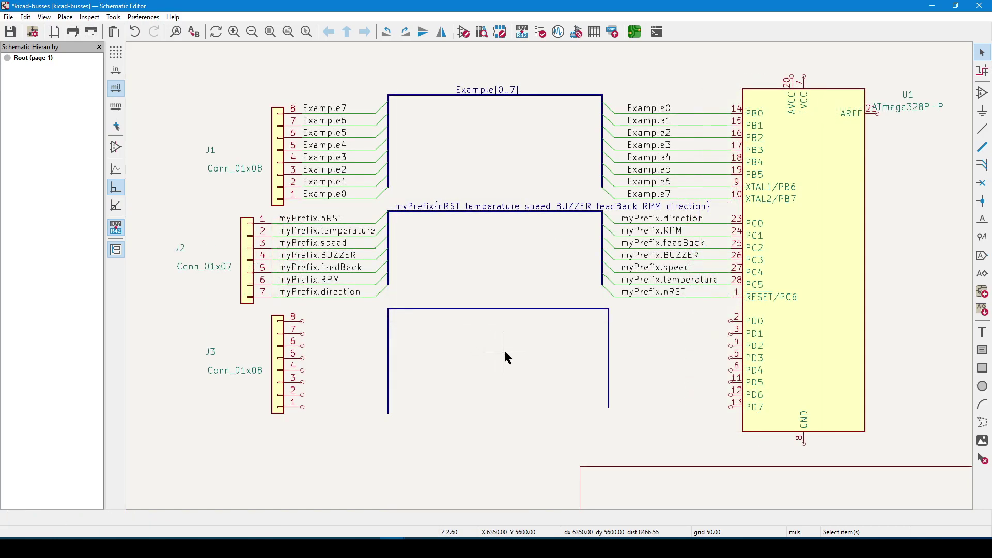
{"action": "left_click", "coordinate": [983, 219]}
{"action": "left_click", "coordinate": [959, 223]}
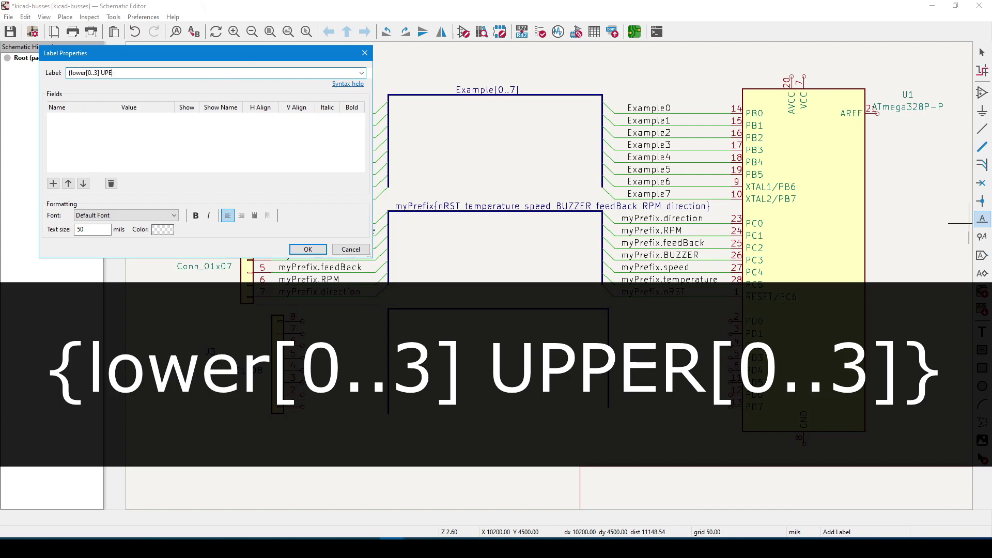
Enter the nested-group label {lower[0..3] UPPER[0..3]} and place it on the bottom bus
{"action": "type", "text": ".3]}"}
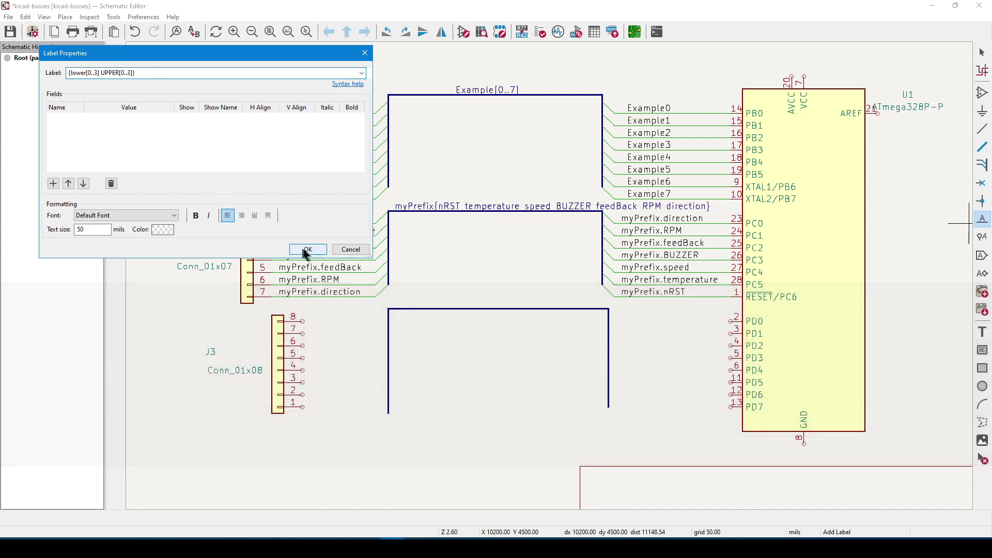
{"action": "left_click", "coordinate": [308, 250]}
{"action": "left_click", "coordinate": [426, 310]}
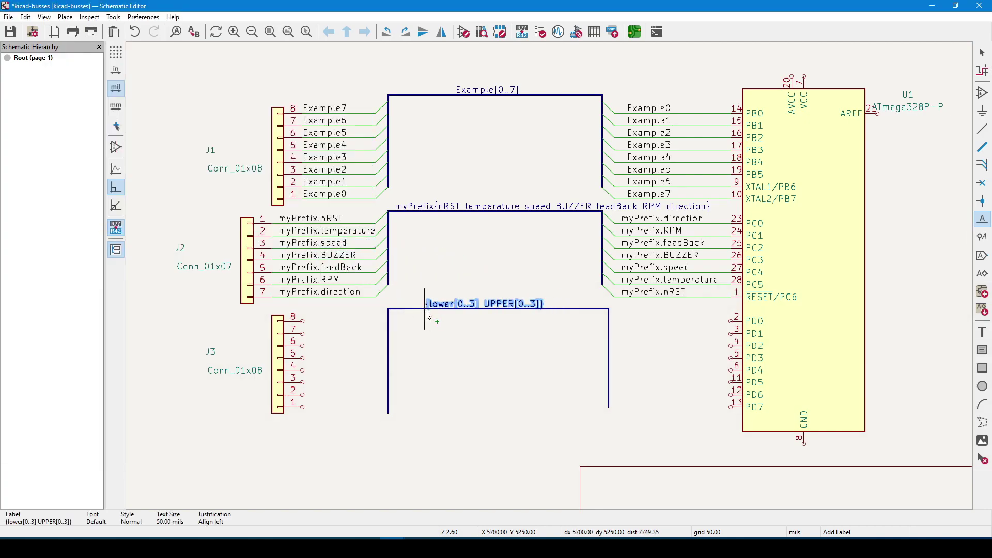
{"action": "key", "text": "Escape"}
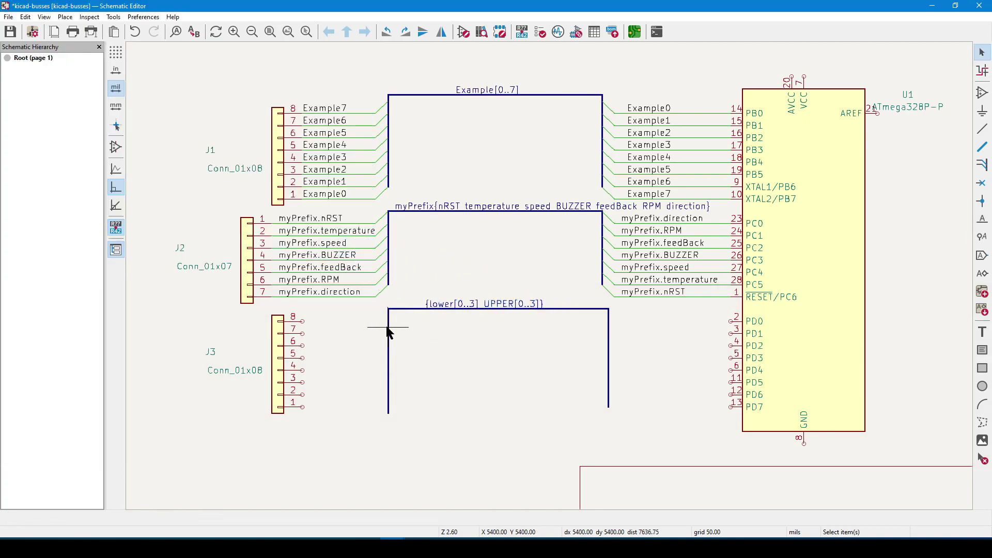
{"action": "right_click", "coordinate": [388, 326]}
Unfold lower0–lower3 and UPPER0–UPPER3 from the lower bus to J3's pins and U1's PD0–PD7
{"action": "mouse_move", "coordinate": [433, 116]}
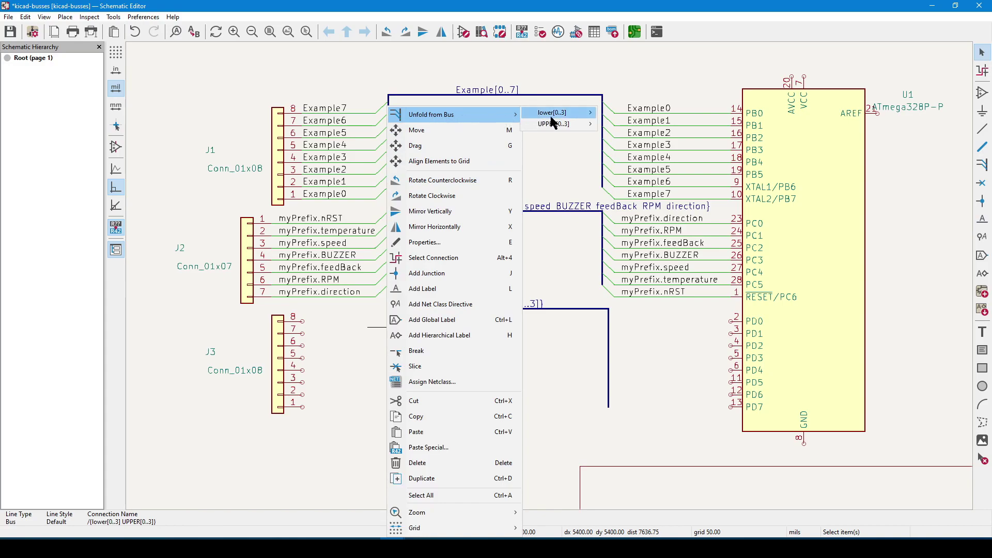
{"action": "mouse_move", "coordinate": [559, 126]}
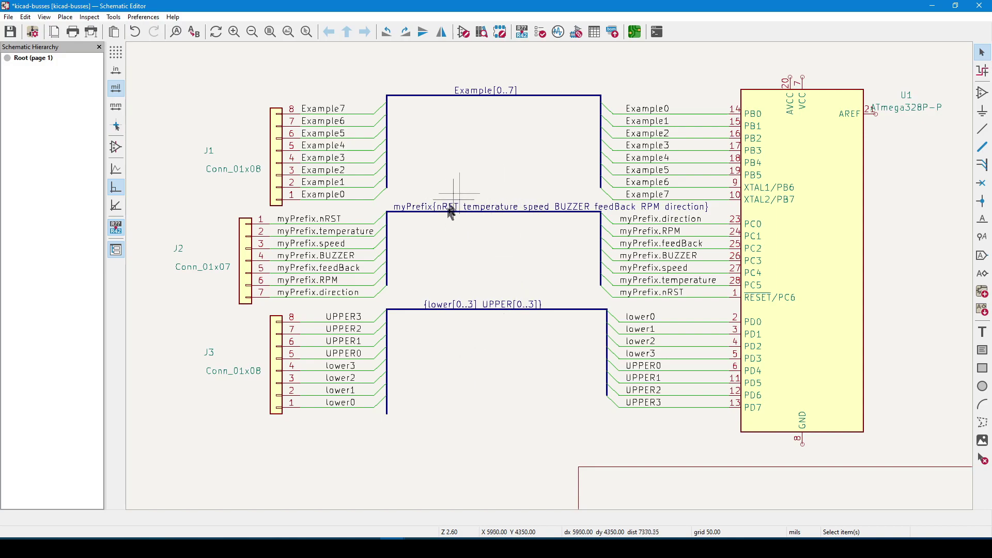
{"action": "left_click", "coordinate": [482, 209]}
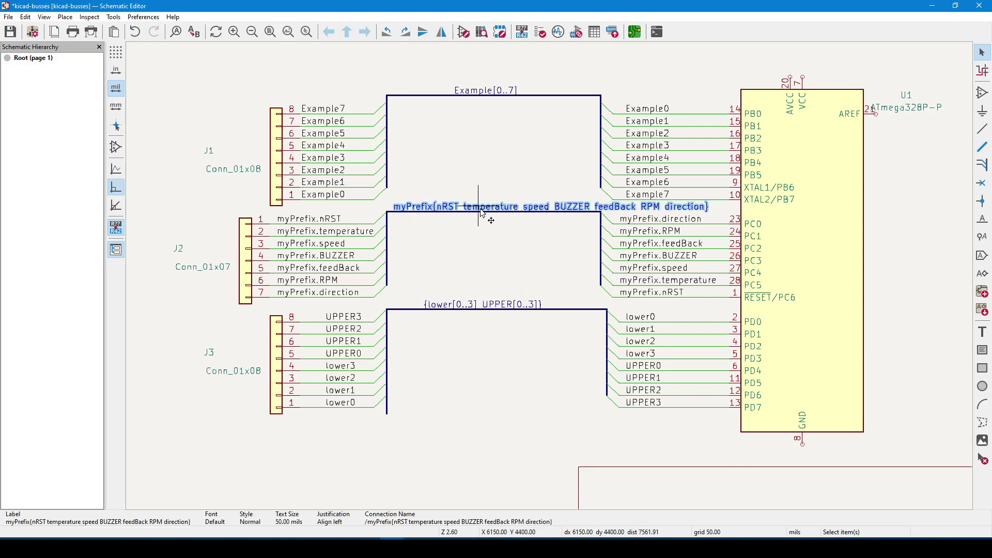
{"action": "left_click", "coordinate": [491, 237]}
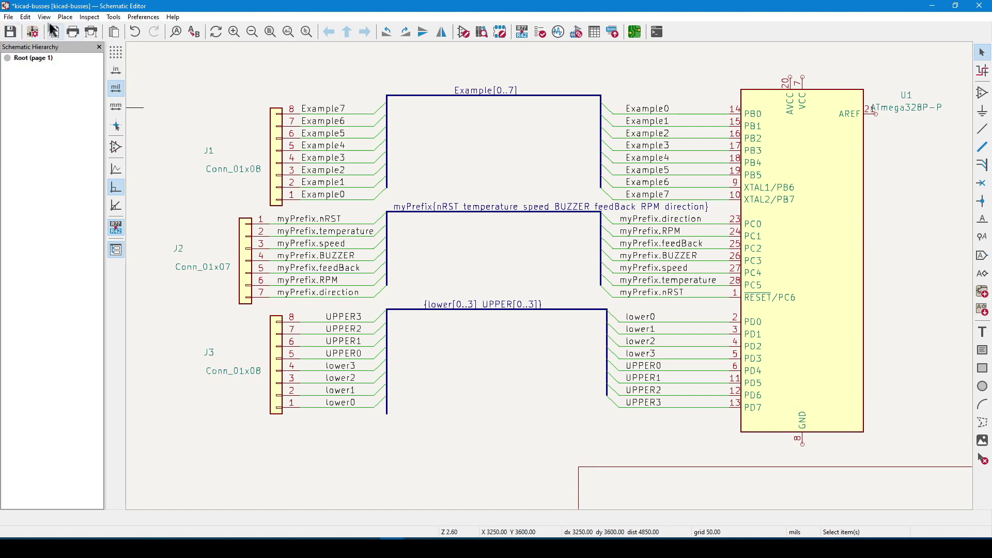
In Schematic Setup, define bus alias 'panel' with members nRST, temperature, speed, BUZZER, feedBack, RPM, direction
{"action": "left_click", "coordinate": [34, 34]}
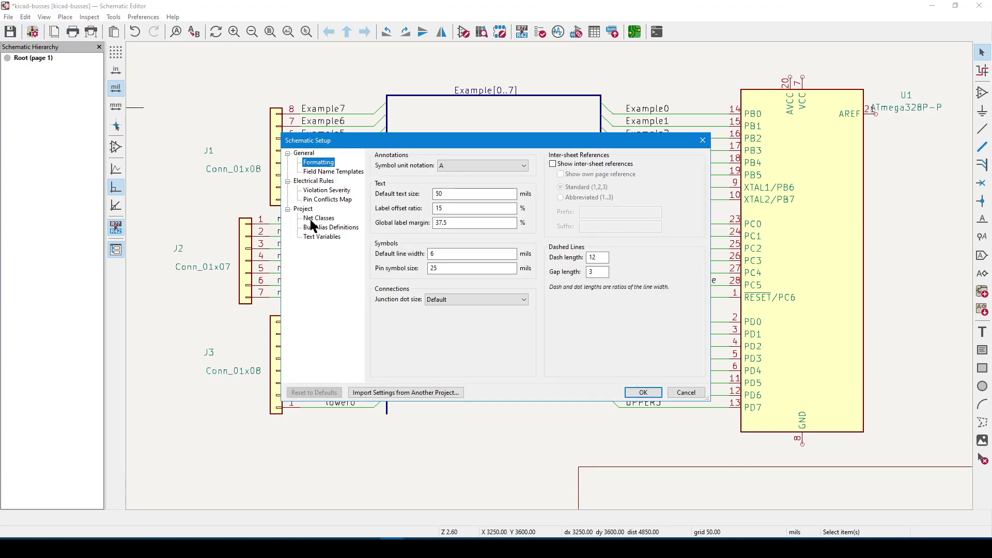
{"action": "left_click", "coordinate": [317, 228]}
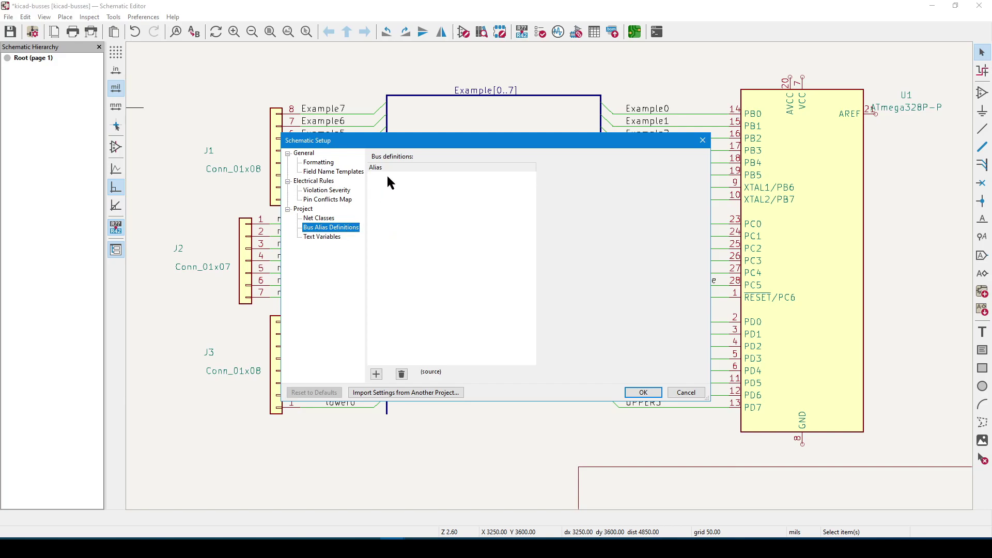
{"action": "left_click", "coordinate": [377, 373]}
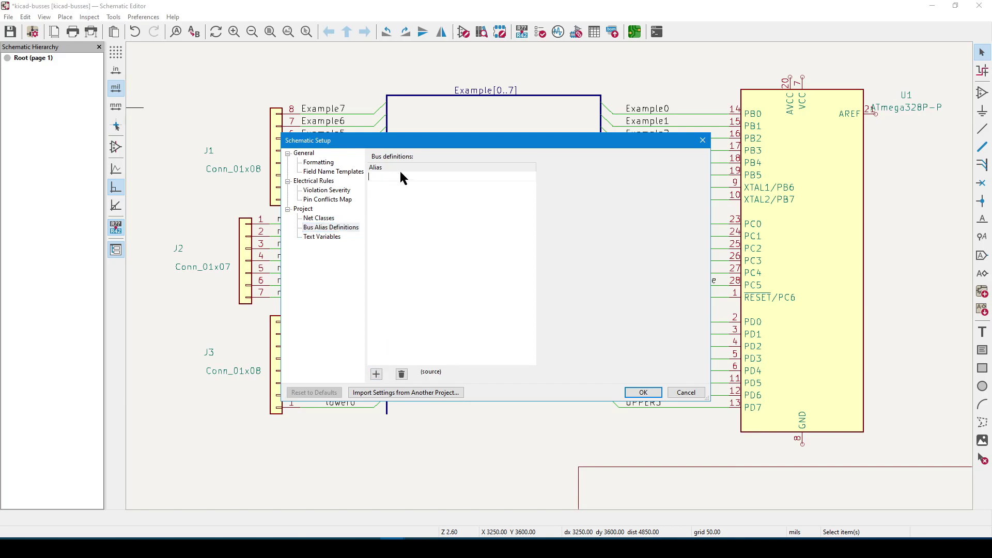
{"action": "type", "text": "A"}
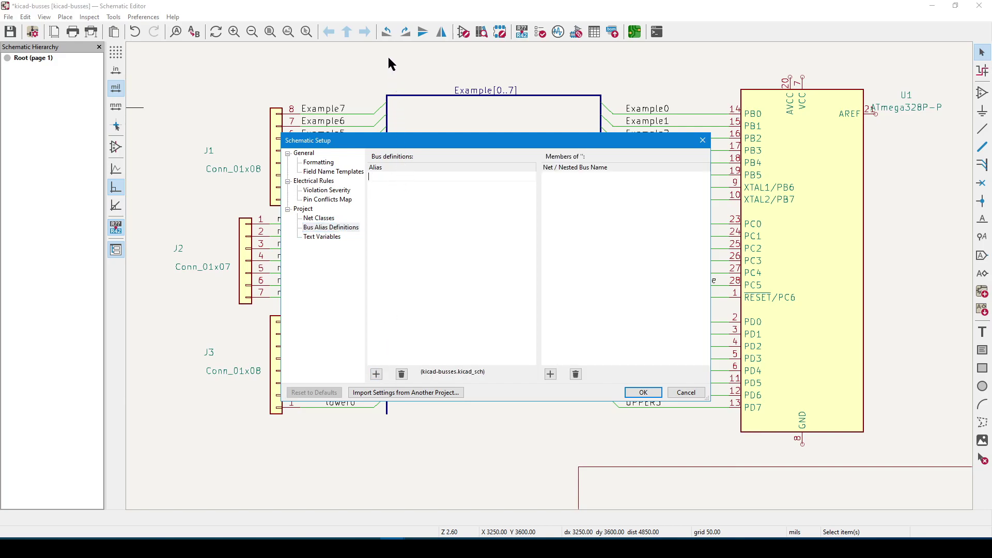
{"action": "type", "text": "panel"}
{"action": "type", "text": "nRST"}
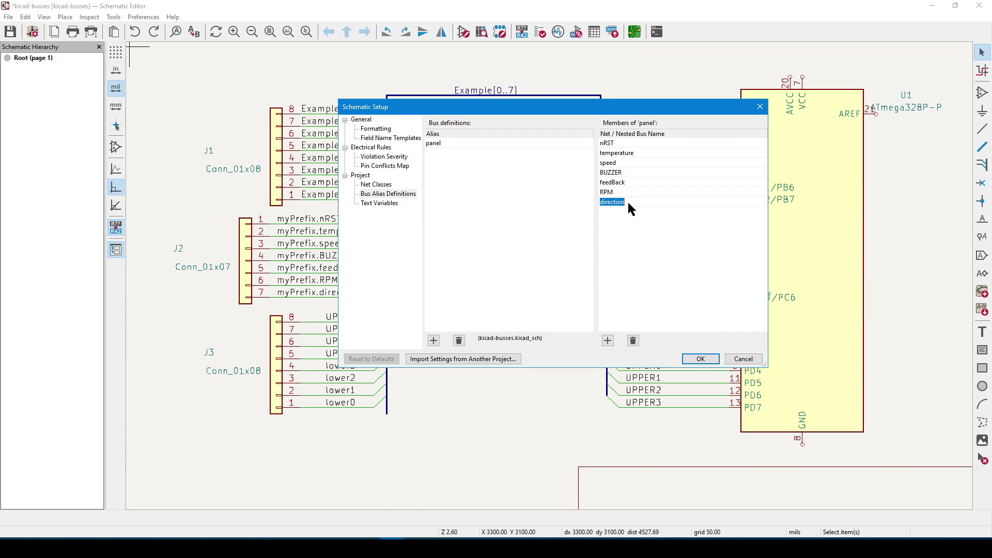
{"action": "left_click", "coordinate": [701, 359]}
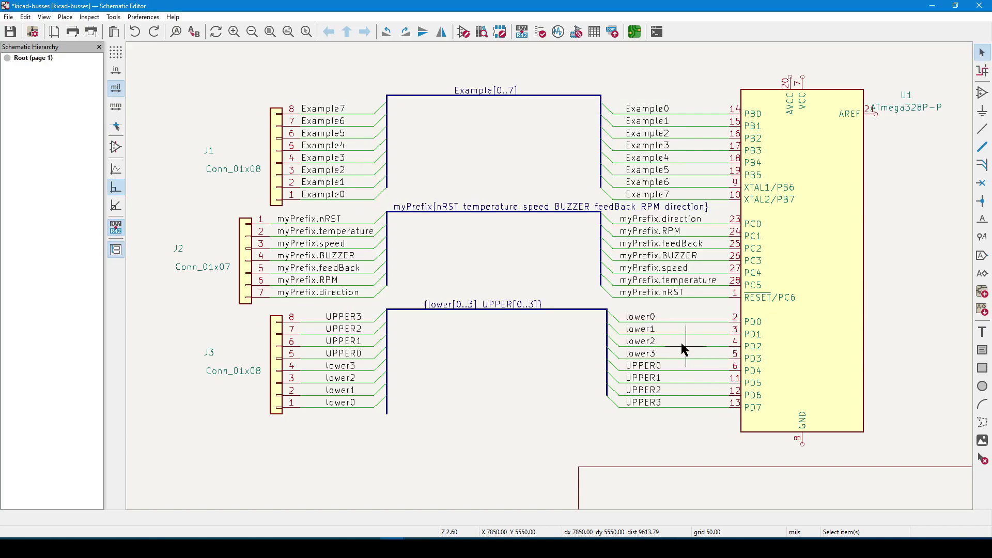
Delete the seven myPrefix labels and wires at J2 and the seven at U1
{"action": "left_click_drag", "start_coordinate": [377, 207], "coordinate": [307, 305]}
{"action": "key", "text": "Delete"}
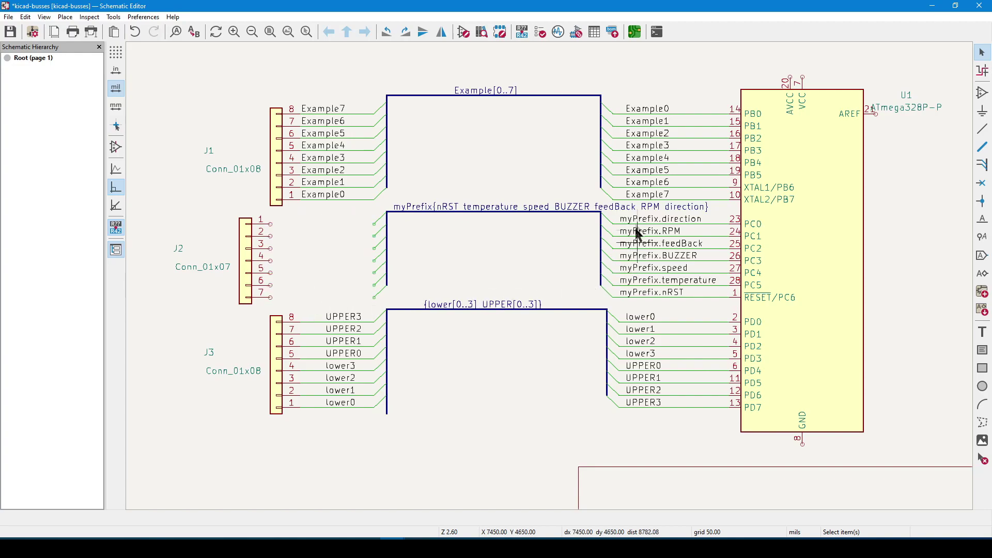
{"action": "left_click_drag", "start_coordinate": [673, 278], "coordinate": [613, 209]}
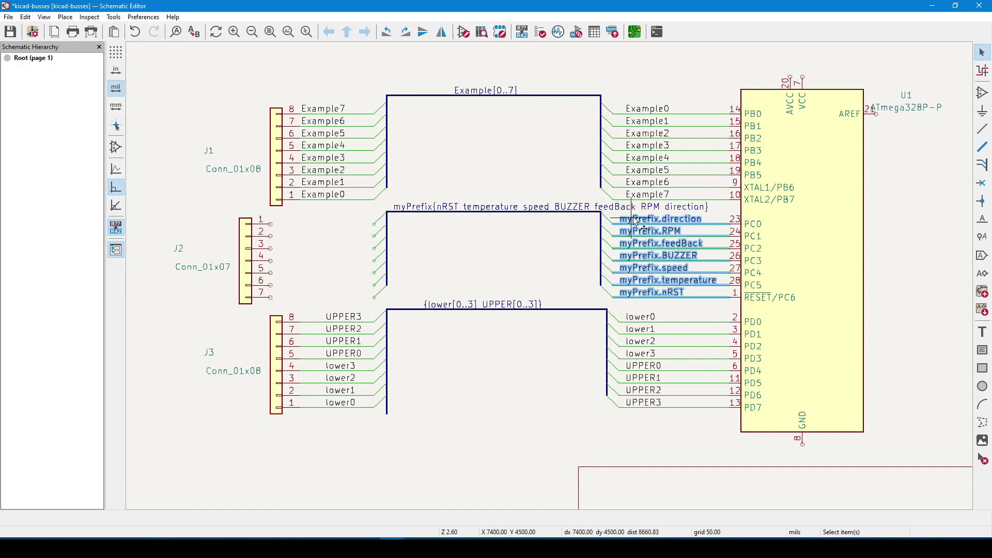
{"action": "key", "text": "Delete"}
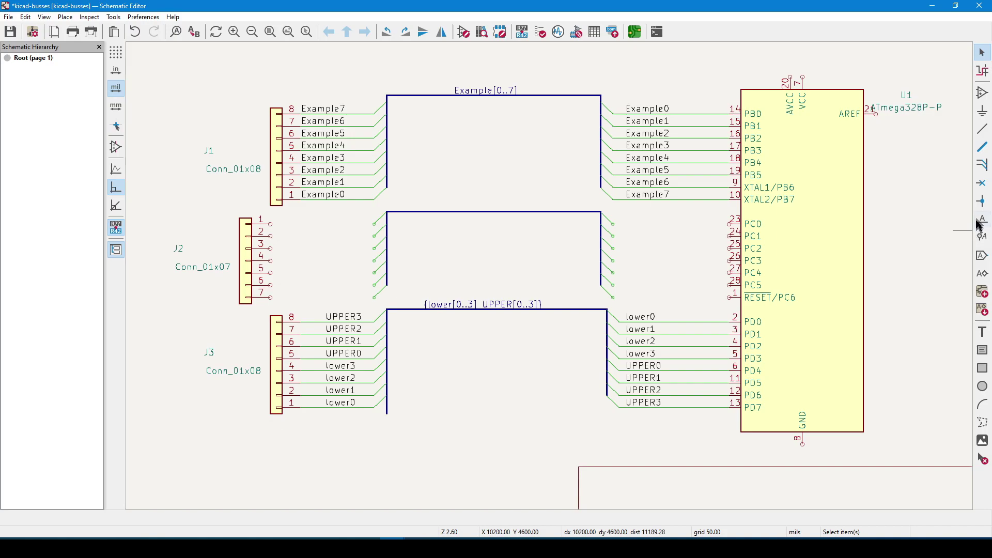
{"action": "left_click", "coordinate": [982, 222]}
{"action": "left_click", "coordinate": [972, 224]}
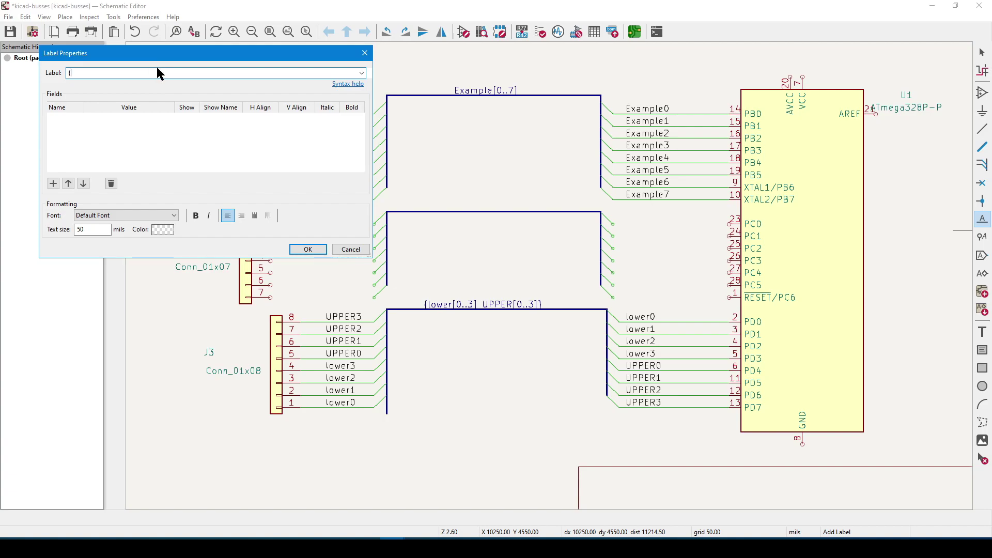
Place the {panel} alias label on the middle bus and show its nets to unfold
{"action": "type", "text": "{panel"}
{"action": "left_click", "coordinate": [307, 249]}
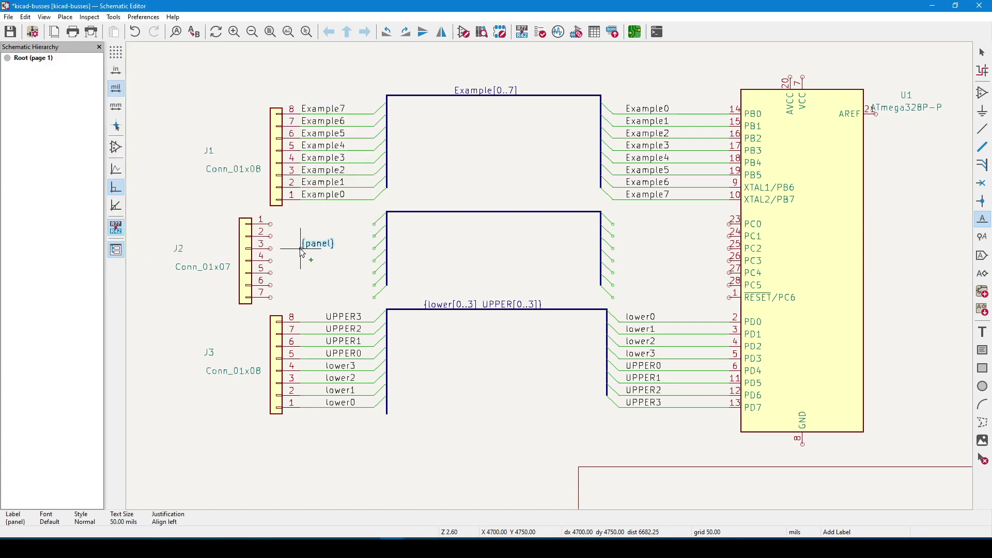
{"action": "left_click", "coordinate": [472, 218]}
{"action": "key", "text": "Escape"}
{"action": "right_click", "coordinate": [406, 212]}
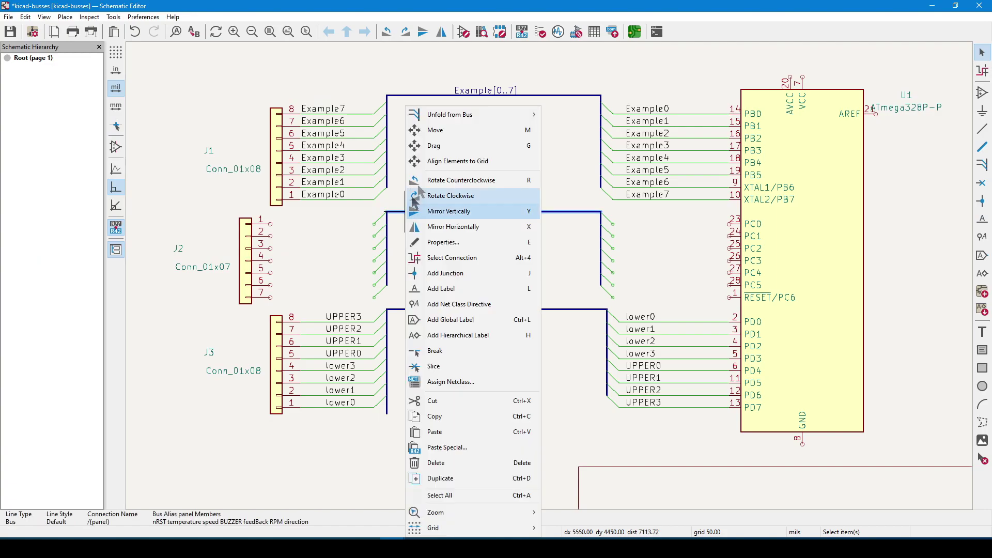
{"action": "mouse_move", "coordinate": [448, 115]}
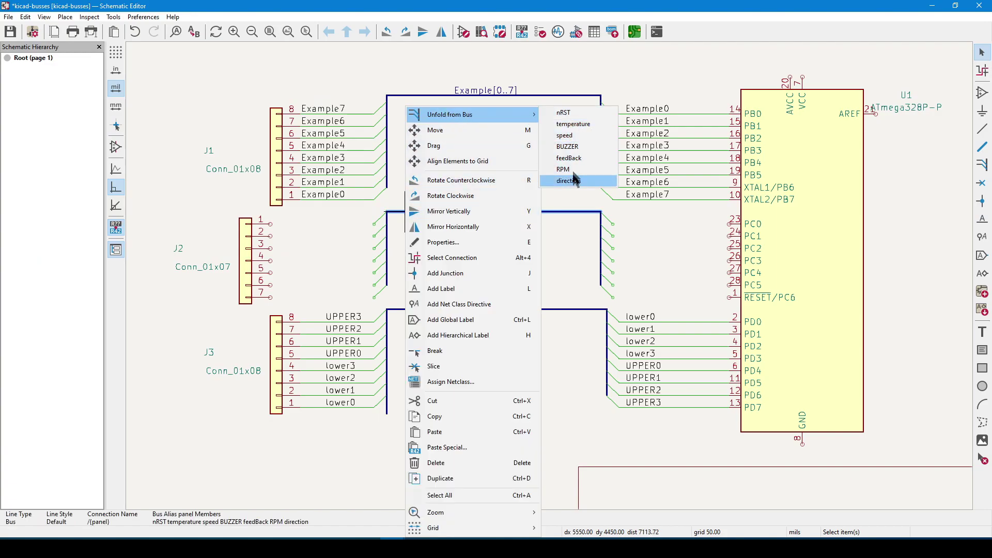